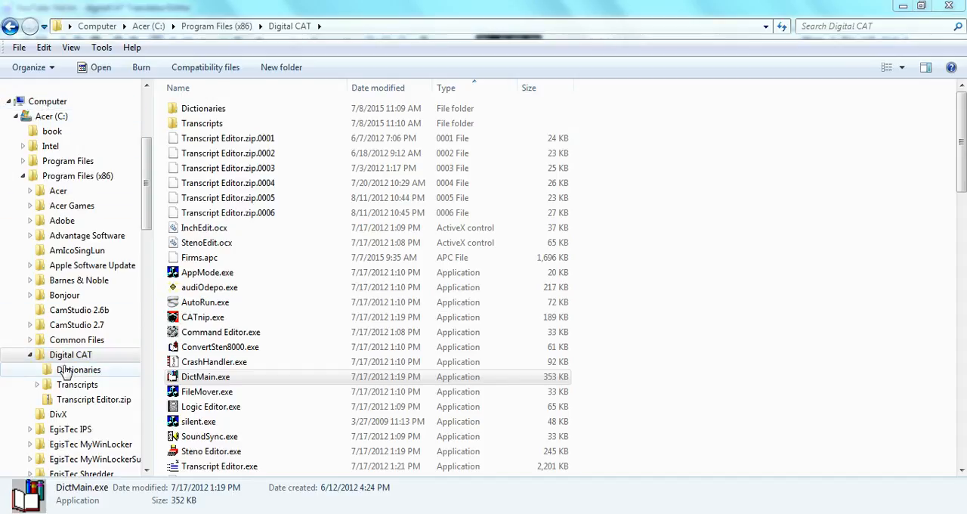
# Launch DictMain.exe from the Digital CAT folder, view its list of openable dictionaries, and dismiss it without opening one.
pyautogui.click(191, 382)
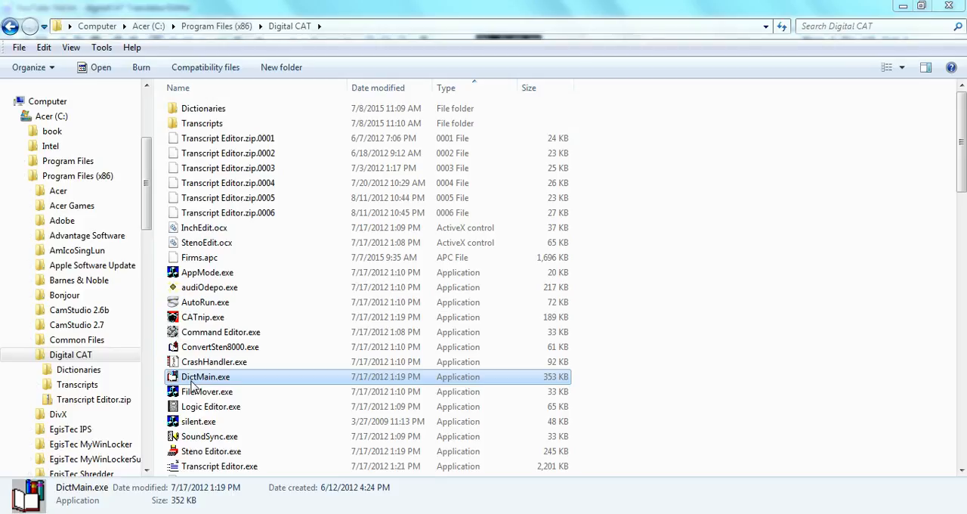
pyautogui.click(412, 483)
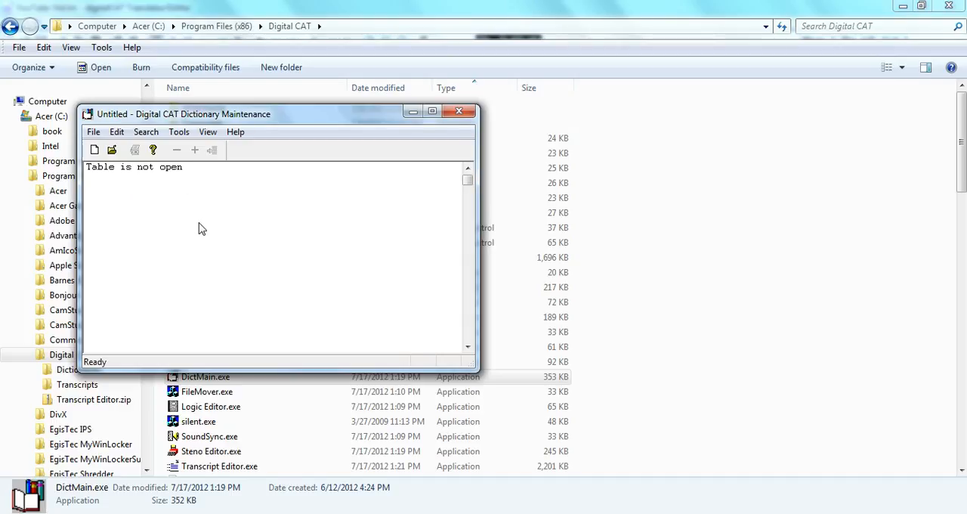
pyautogui.click(93, 133)
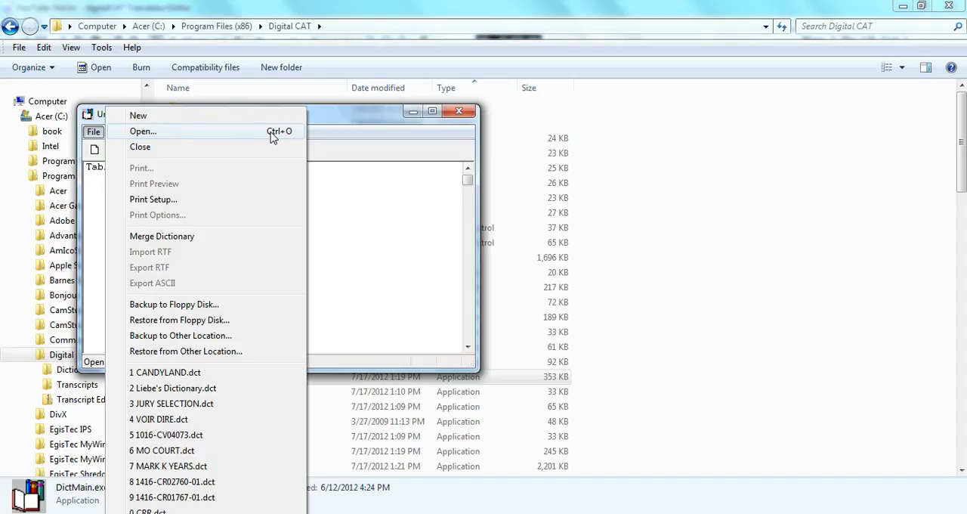
pyautogui.click(244, 136)
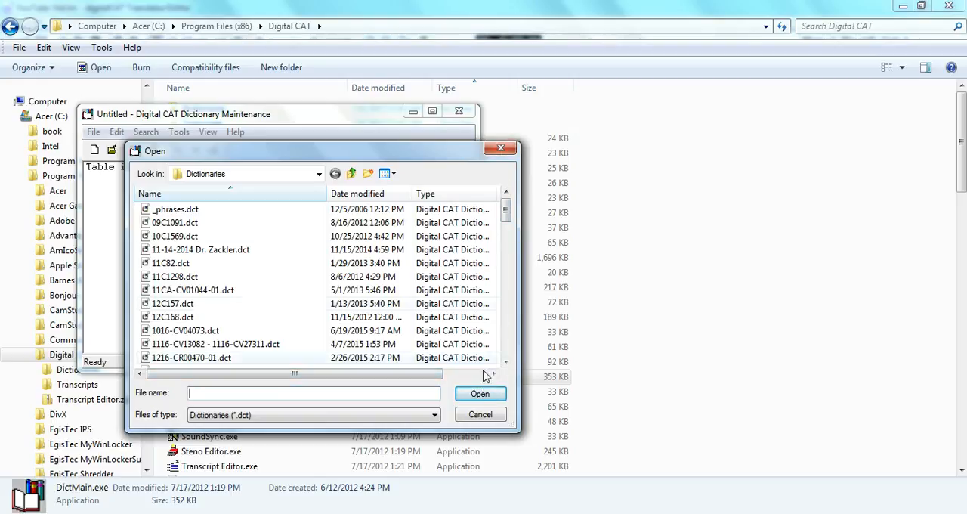
pyautogui.click(479, 414)
pyautogui.click(414, 112)
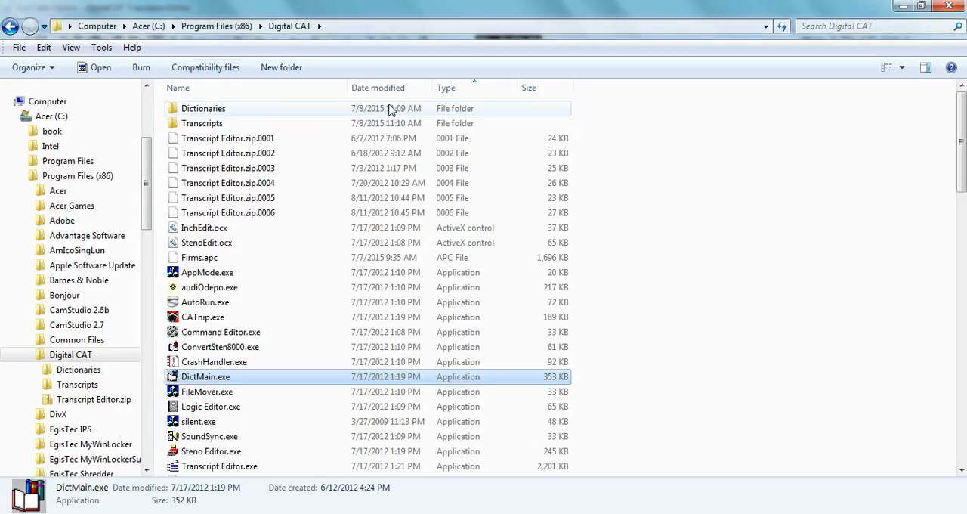
# Show the contents of the Dictionaries folder and bring up the 1216-CR00890-01.dct dictionary.
pyautogui.click(65, 378)
pyautogui.moveTo(214, 422); pyautogui.dragTo(308, 481)
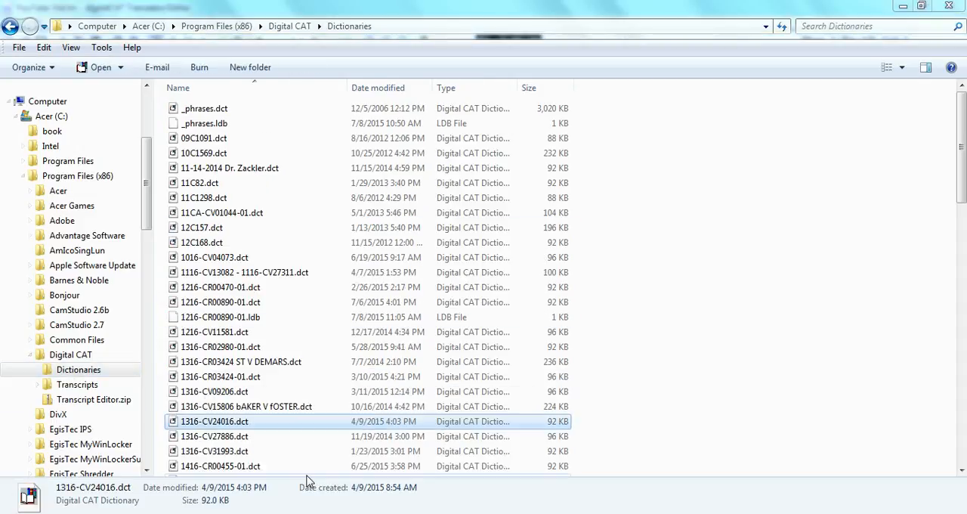
pyautogui.click(307, 476)
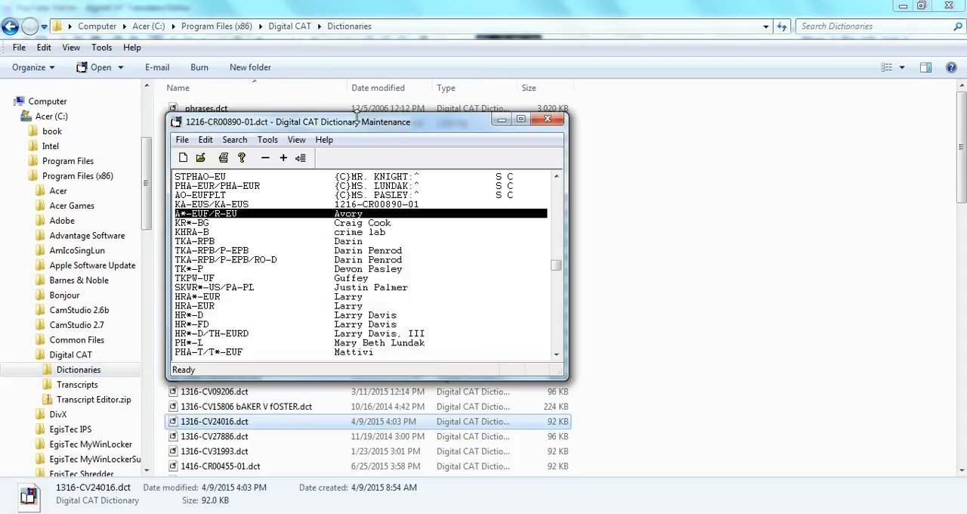
# Look at the editing commands of the 1216-CR00890-01.dct dictionary and start a new entry.
pyautogui.click(206, 141)
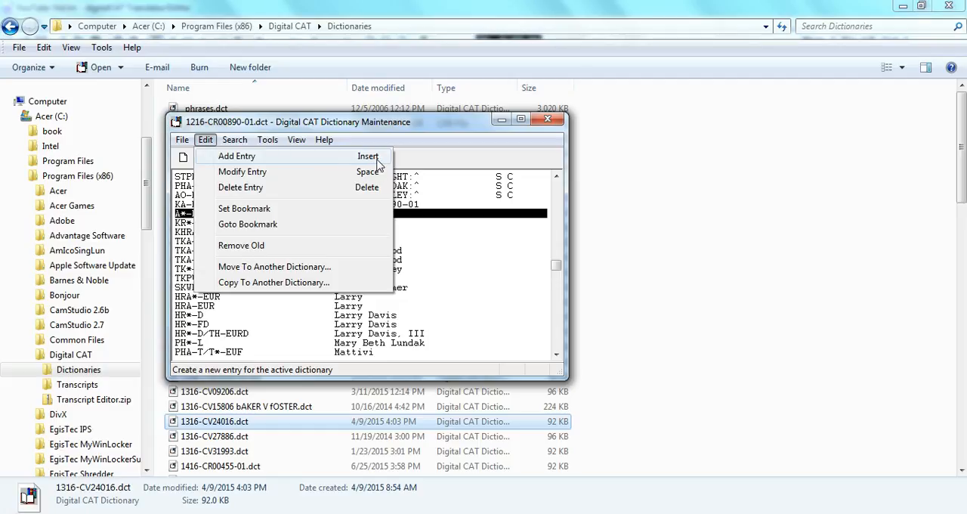
pyautogui.click(433, 195)
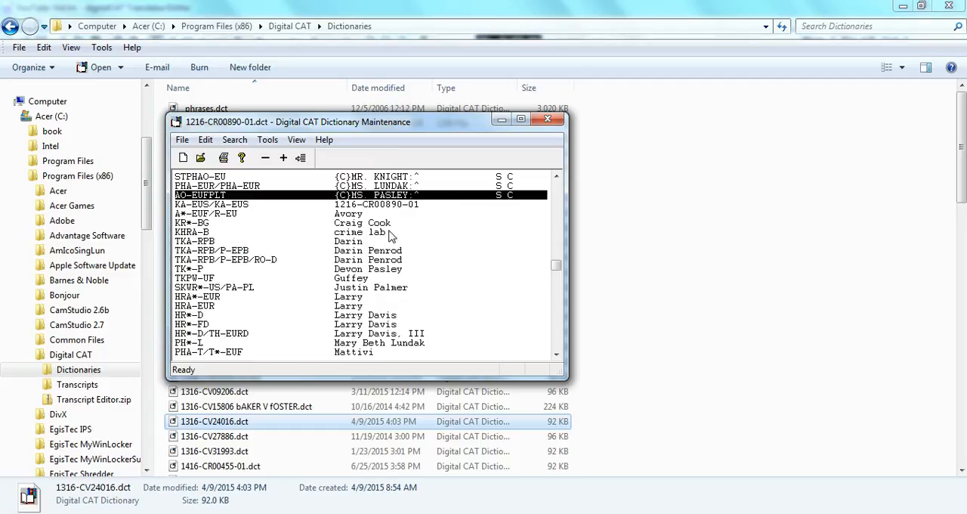
pyautogui.press('Insert')
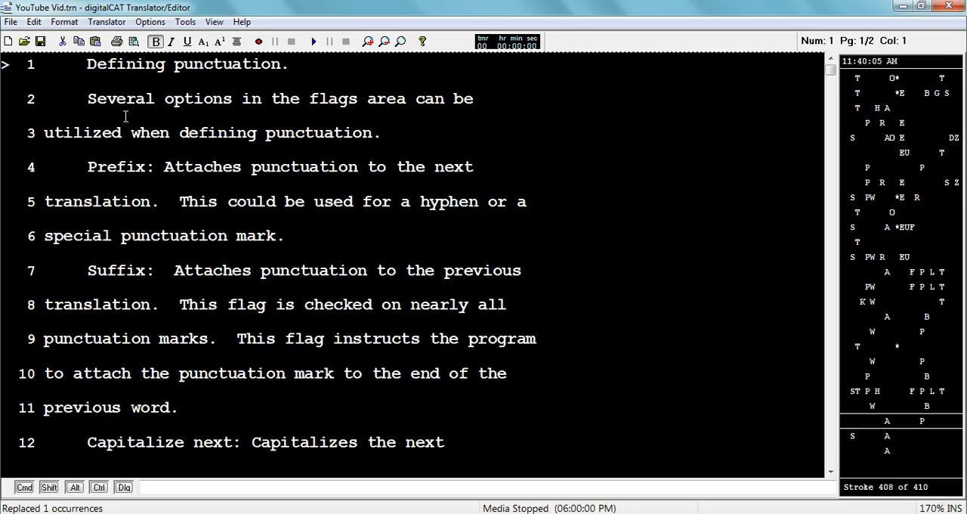
# In the digitalCAT Translator/Editor, view the Dictionary Setup and the files available to add, without adding a dictionary.
pyautogui.click(105, 22)
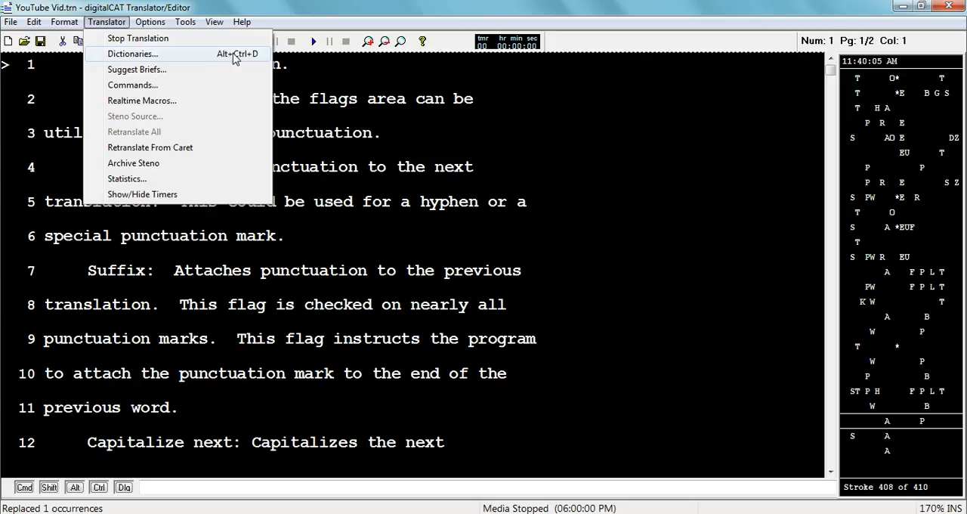
pyautogui.click(195, 57)
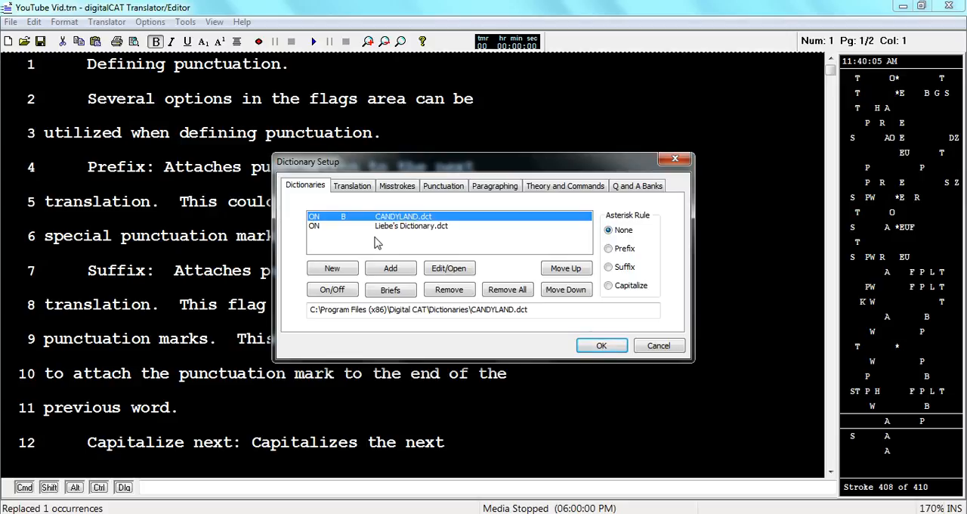
pyautogui.click(390, 269)
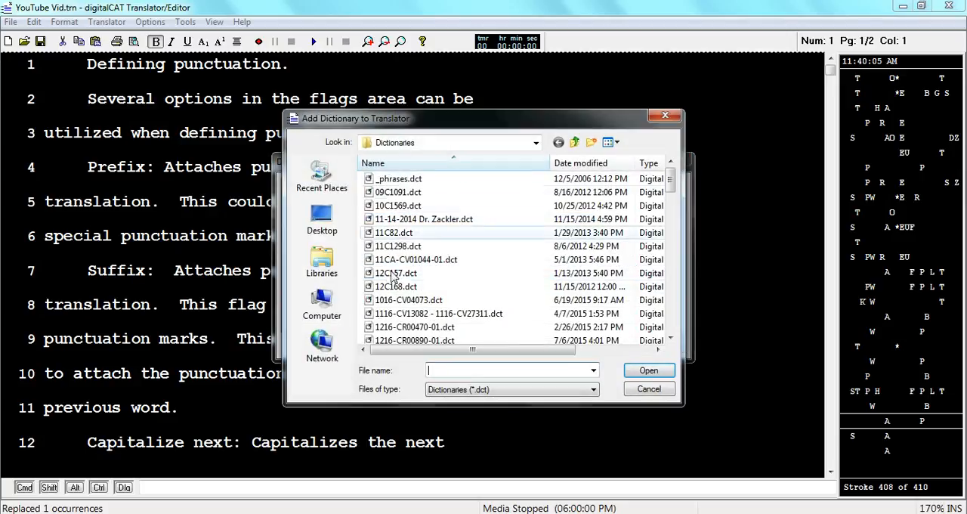
pyautogui.click(644, 389)
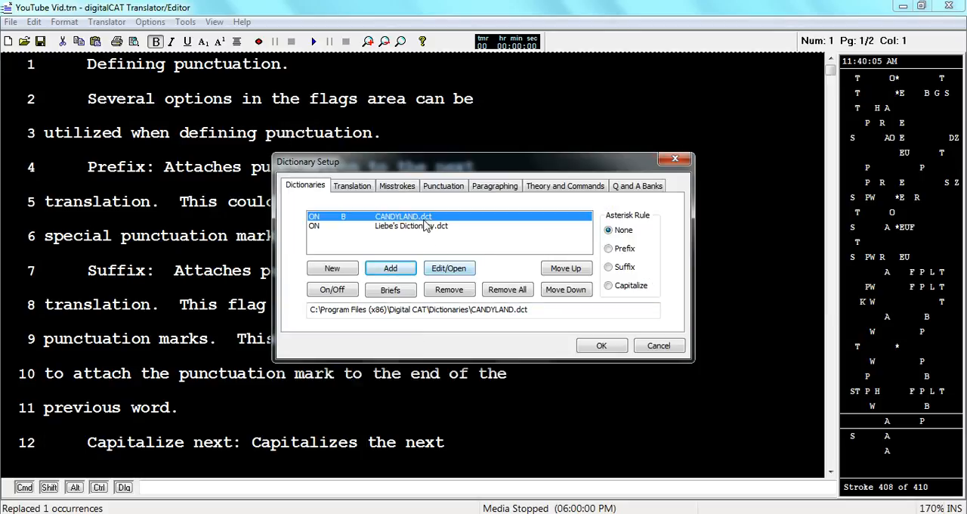
# Open CANDYLAND.dct for editing from the Dictionary Setup, view its blank Add Entry form, and close the form.
pyautogui.click(453, 271)
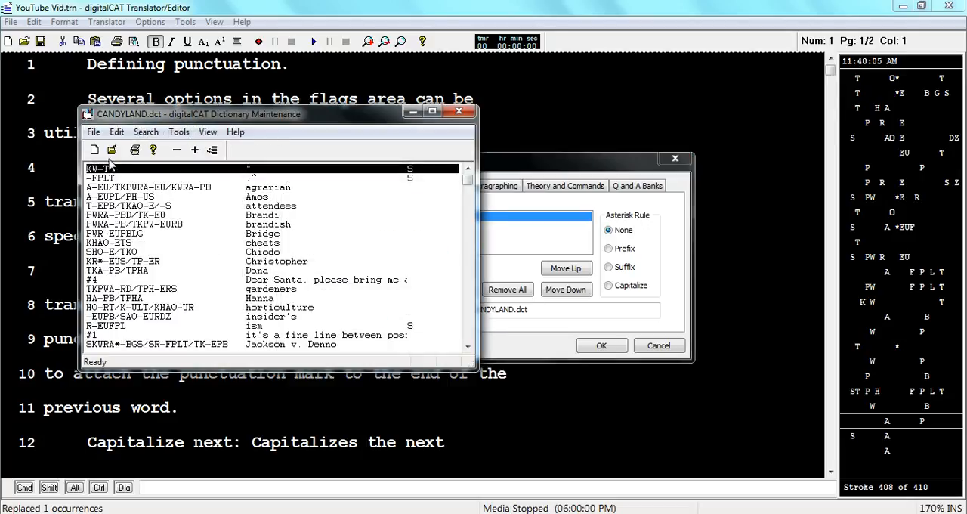
pyautogui.click(117, 135)
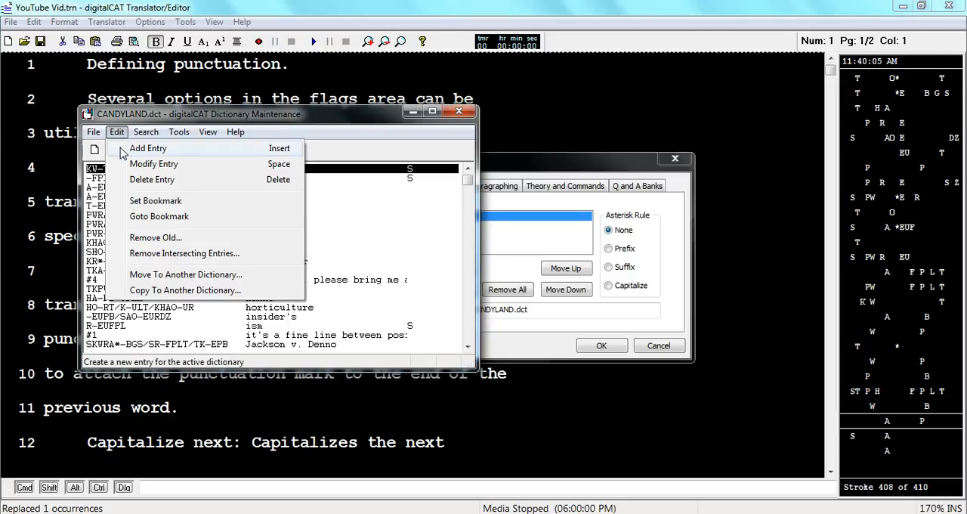
pyautogui.click(159, 216)
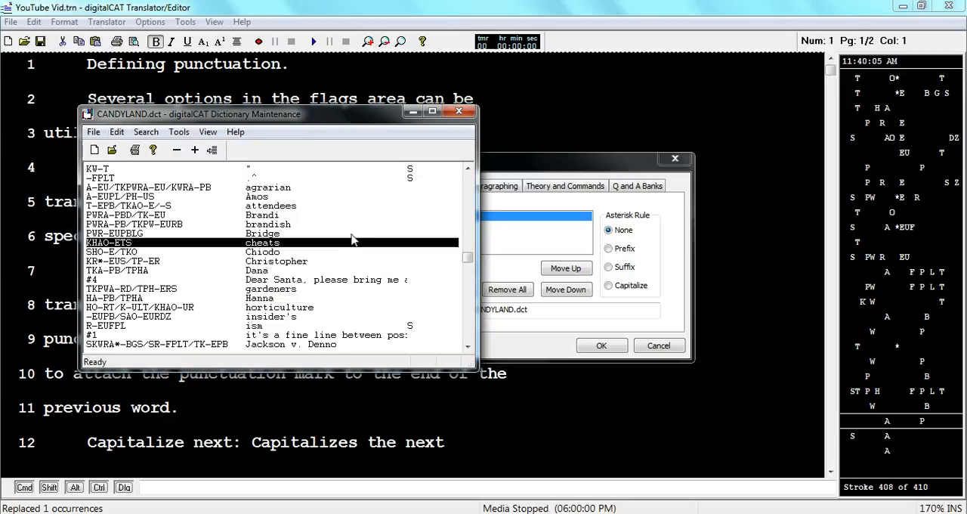
pyautogui.press('Insert')
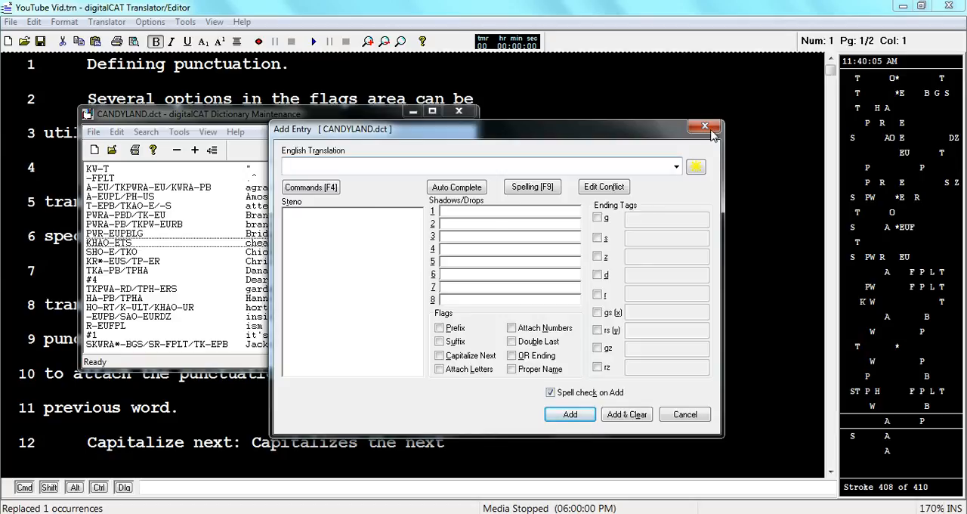
pyautogui.click(704, 126)
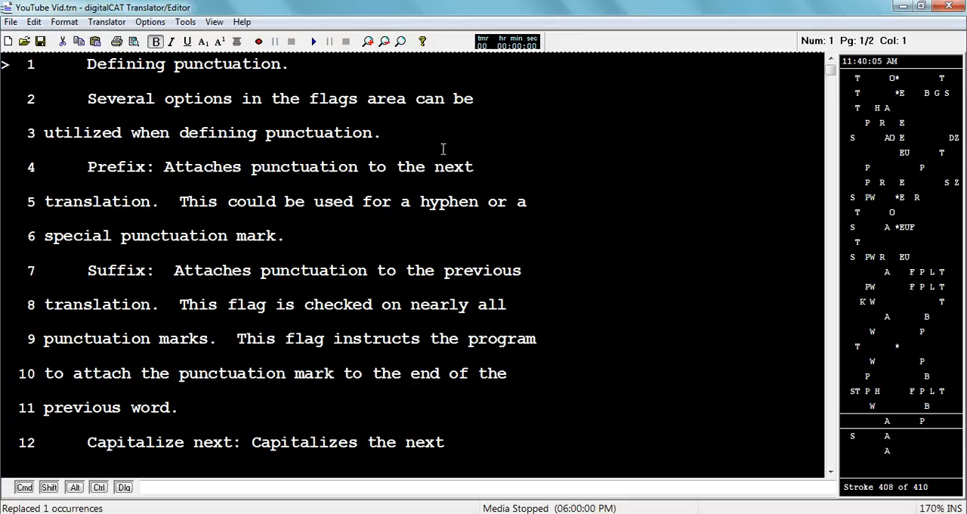
# Open the Add Entry form from the word "Defining" on line 1 and clear its English translation and steno.
pyautogui.hotkey('ctrl', 'shift', 'Right')
pyautogui.hotkey('ctrl', 'a')
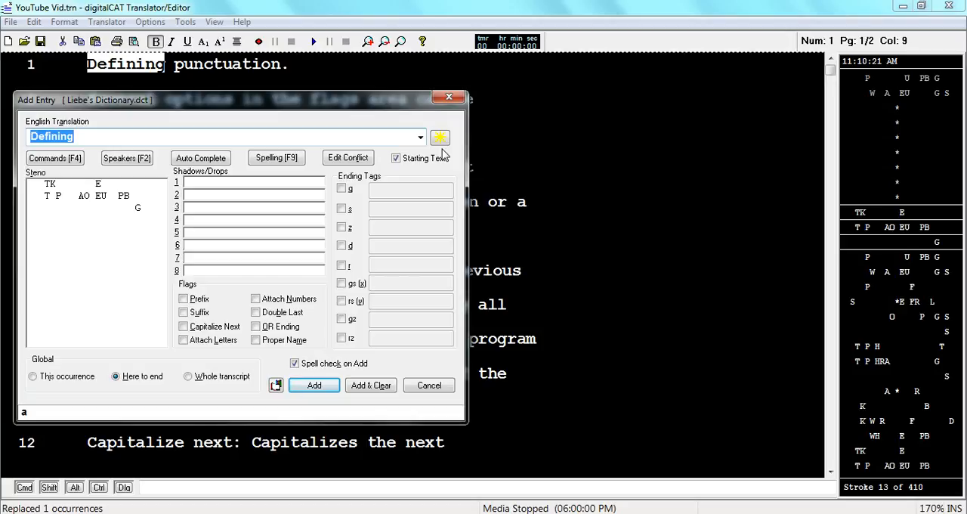
pyautogui.press('BackSpace')
pyautogui.click(113, 195)
pyautogui.press('BackSpace')
pyautogui.press('BackSpace')
pyautogui.press('BackSpace')
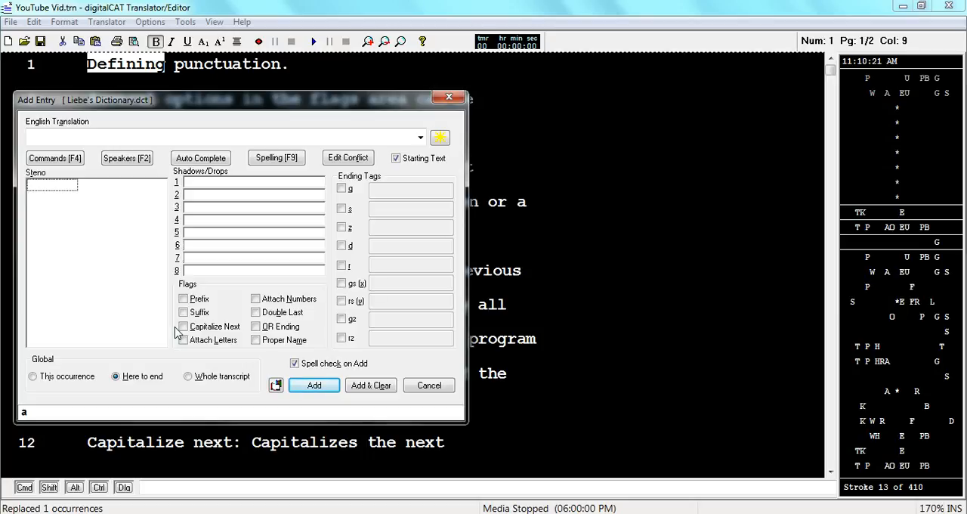
# Enter .^ as the English translation and enable the Suffix and Capitalize Next flags.
pyautogui.click(46, 136)
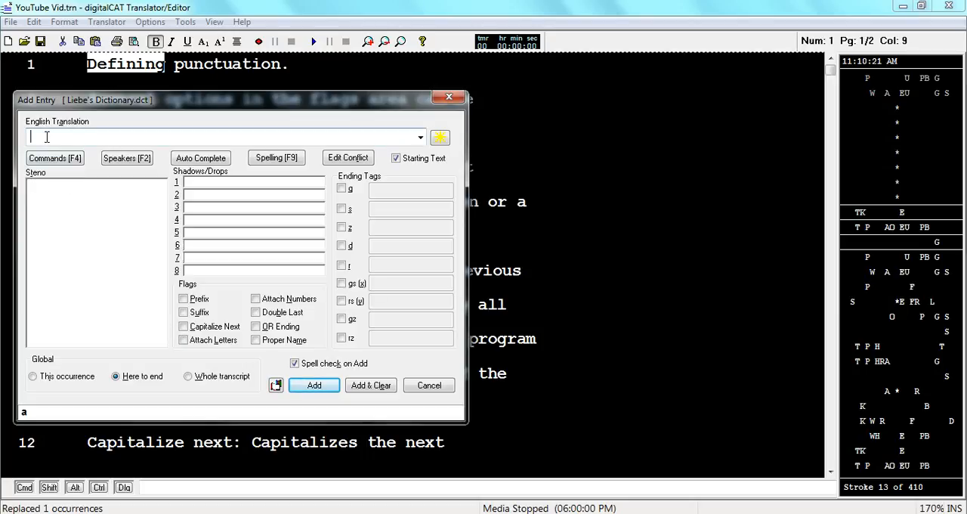
pyautogui.write('.')
pyautogui.write('^')
pyautogui.click(185, 314)
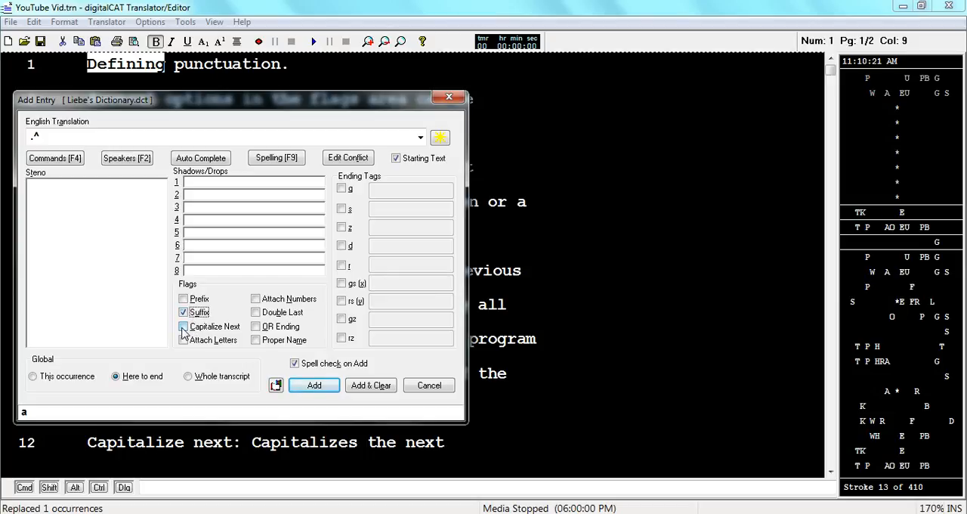
pyautogui.click(182, 326)
# Set the entry's steno to -FPLT and enter -D as its first shadow.
pyautogui.click(126, 189)
pyautogui.write('fplt')
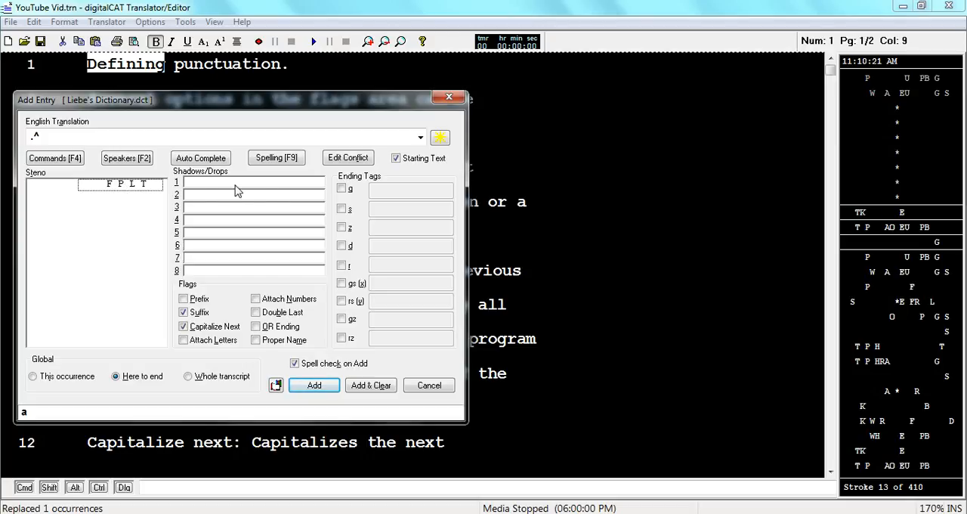
pyautogui.click(298, 184)
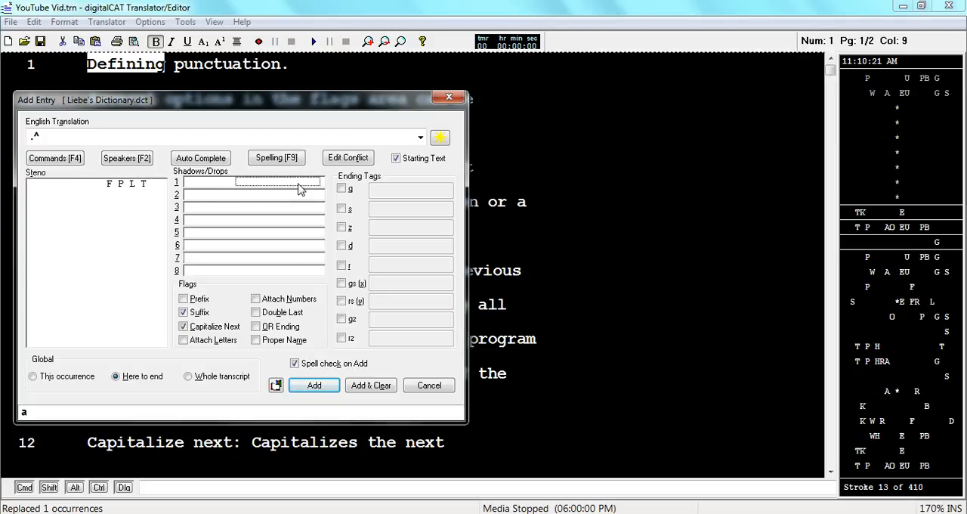
pyautogui.write('D')
# Replace the English translation with a closing parenthesis.
pyautogui.click(72, 134)
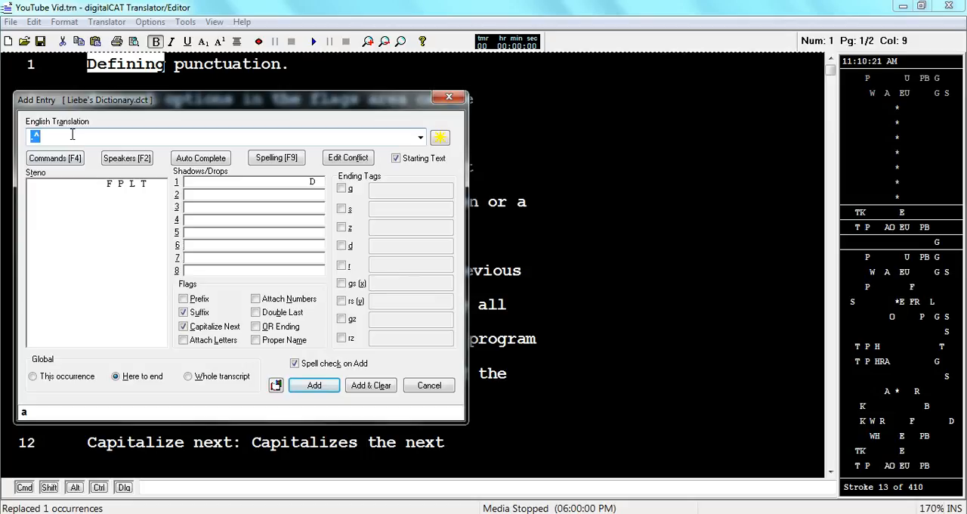
pyautogui.write(':')
pyautogui.press('BackSpace')
pyautogui.write(')')
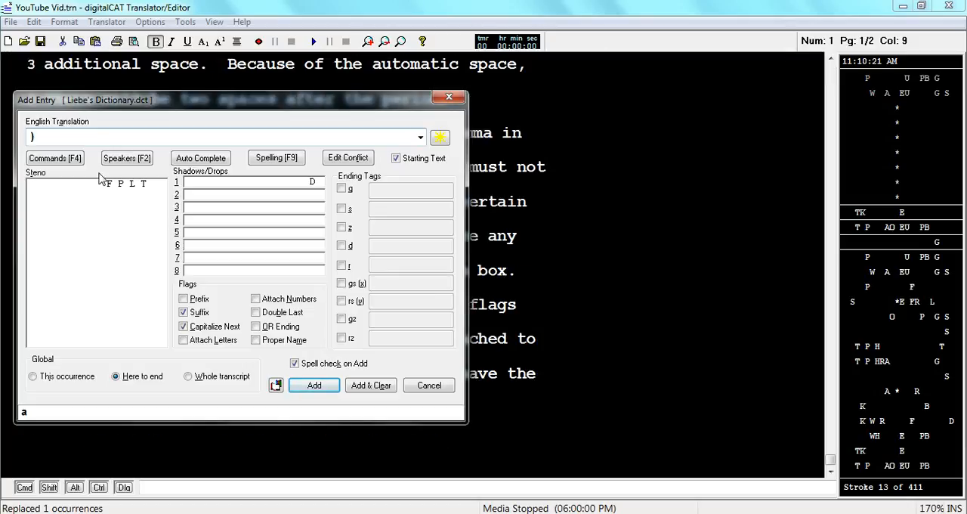
# Change the steno to STPH-FPLD for the closing parenthesis and disable the Capitalize Next flag.
pyautogui.click(137, 186)
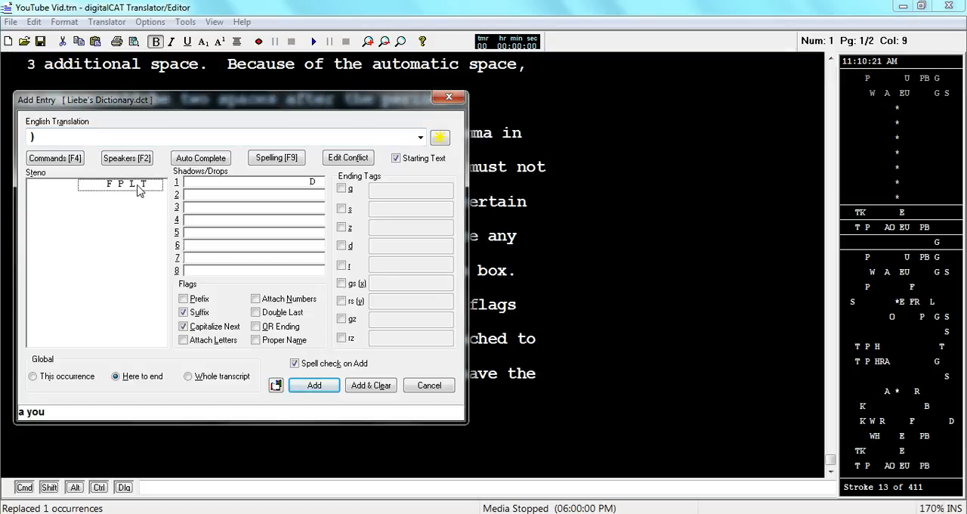
pyautogui.click(62, 191)
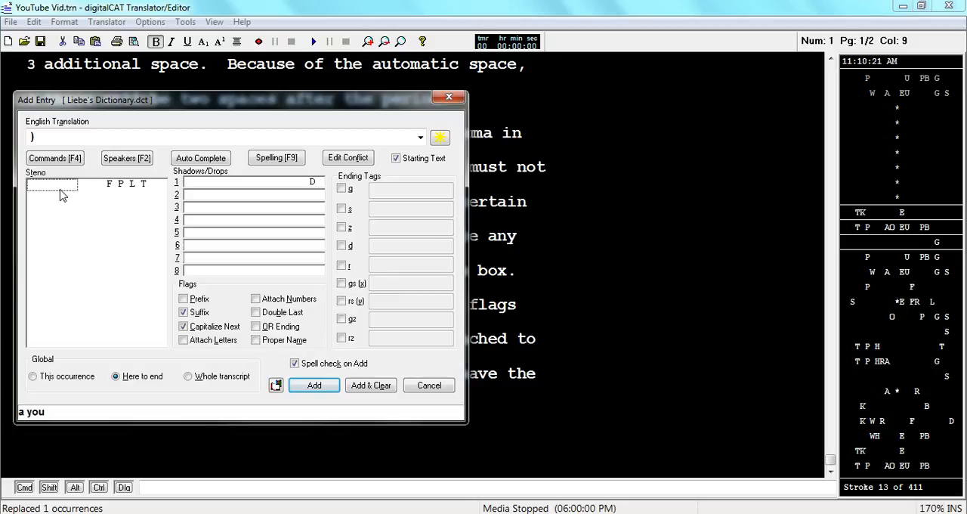
pyautogui.write('ST P H')
pyautogui.click(154, 188)
pyautogui.press('BackSpace')
pyautogui.write('D')
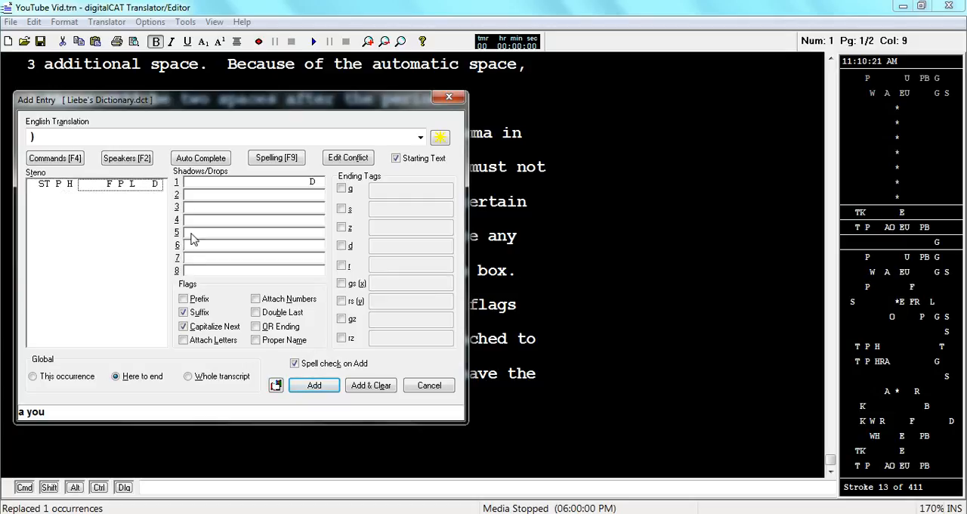
pyautogui.click(184, 327)
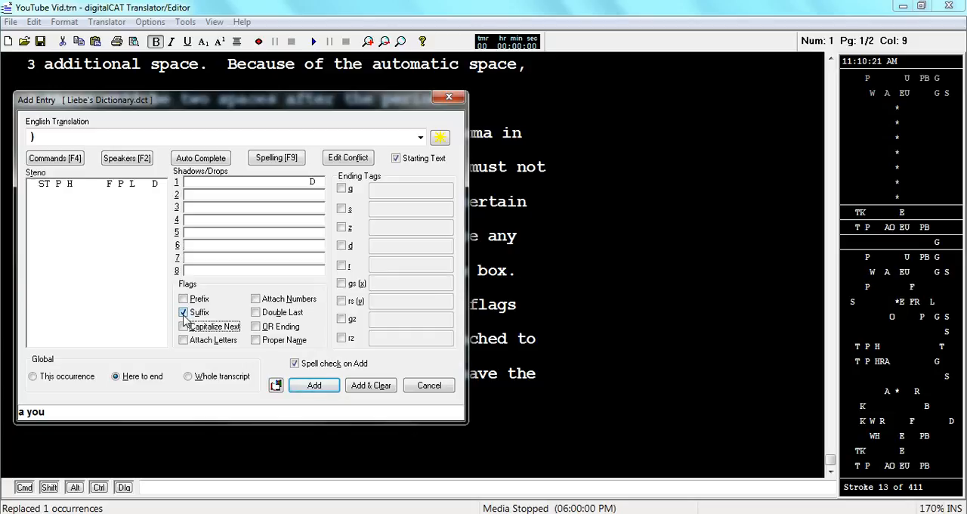
# Replace the English translation with an opening parenthesis and switch its flag from Suffix to Prefix.
pyautogui.doubleClick(51, 133)
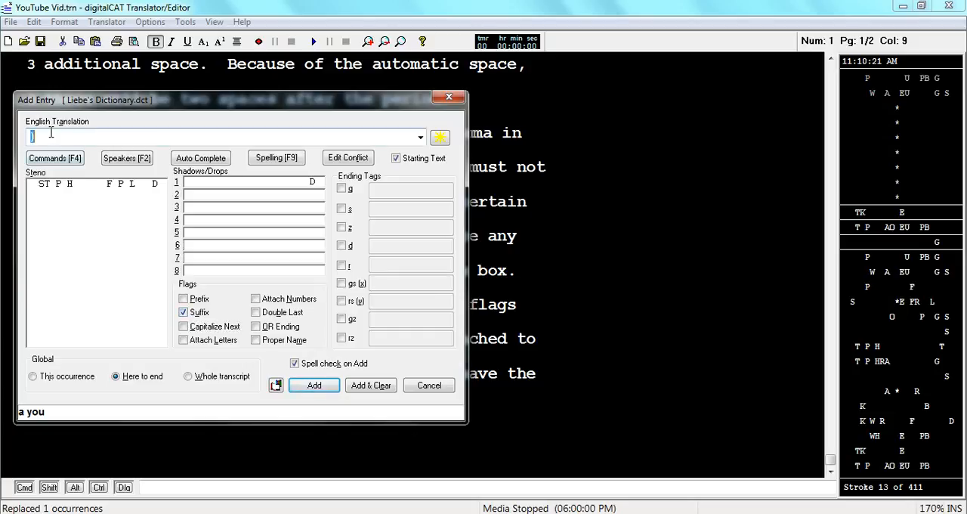
pyautogui.write('(')
pyautogui.click(182, 298)
pyautogui.click(183, 312)
# Change the opening parenthesis entry's steno to STPH-FPLT.
pyautogui.click(156, 189)
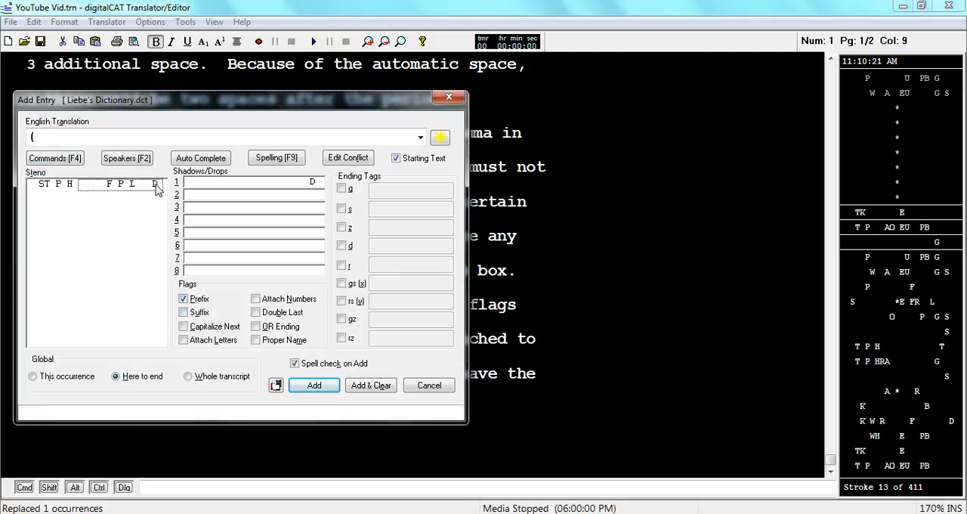
pyautogui.write('t')
pyautogui.press('Delete')
# Replace the opening parenthesis in the English translation with a period.
pyautogui.click(30, 137)
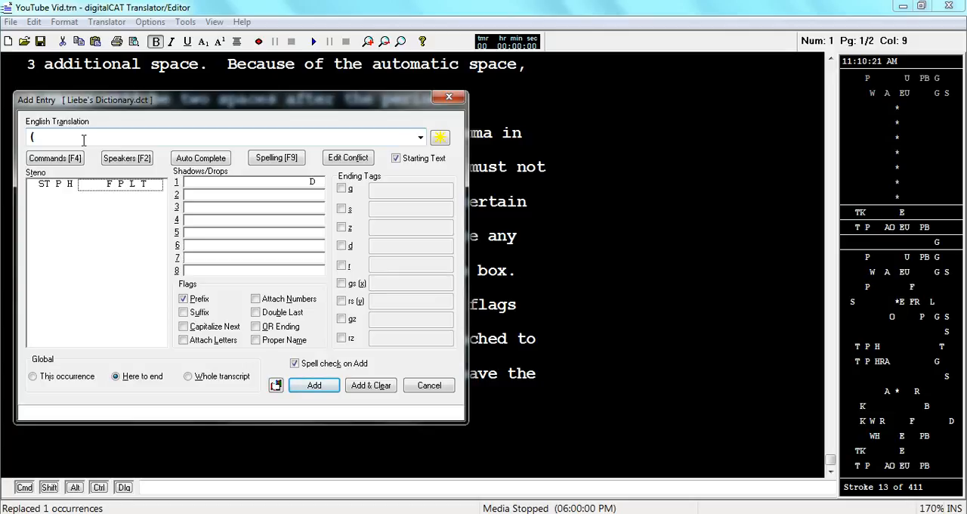
pyautogui.doubleClick(84, 140)
pyautogui.write('.')
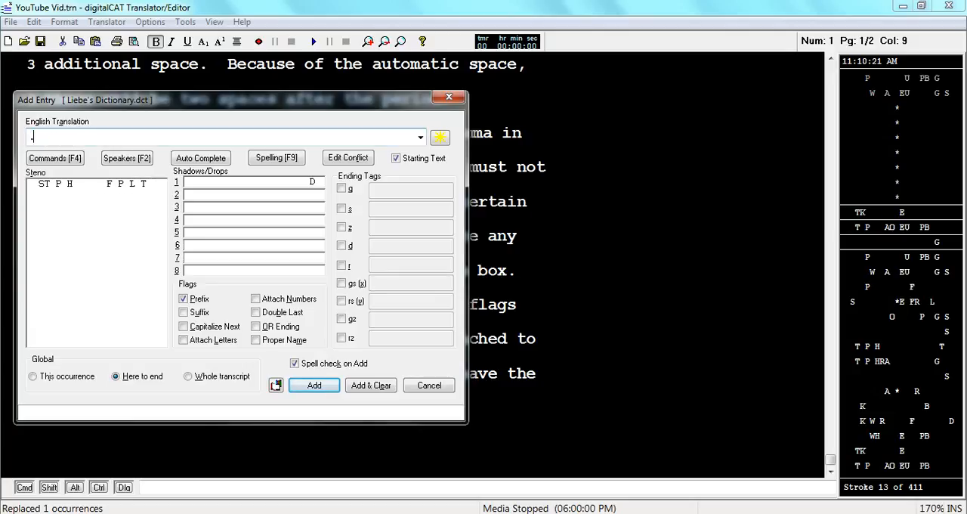
# Change the period entry's steno to P-PBT and switch its flag from Prefix to Attach Numbers.
pyautogui.click(60, 190)
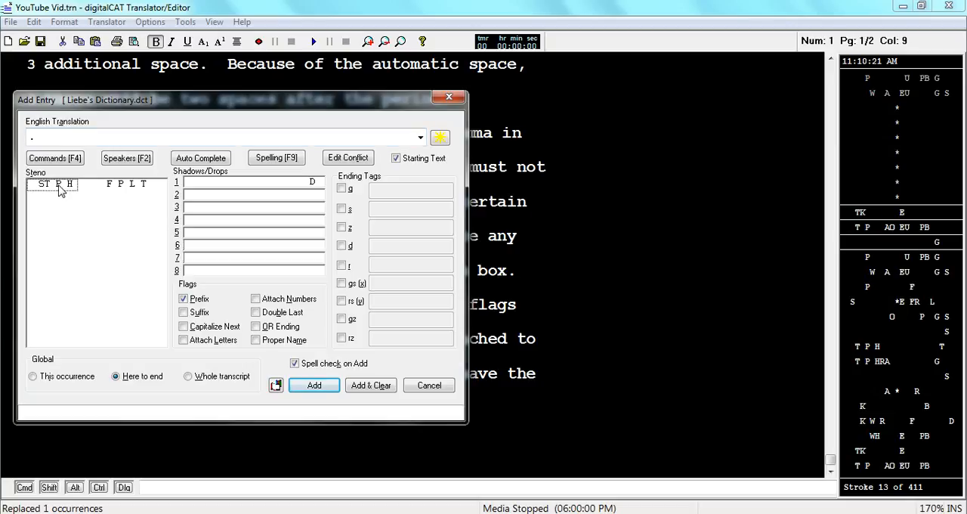
pyautogui.press('Delete')
pyautogui.write('p-pbt')
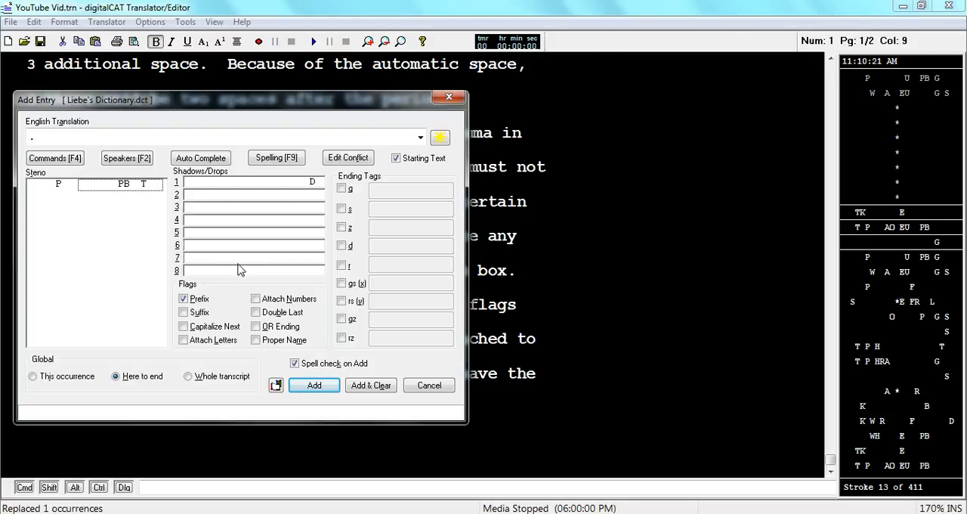
pyautogui.click(188, 302)
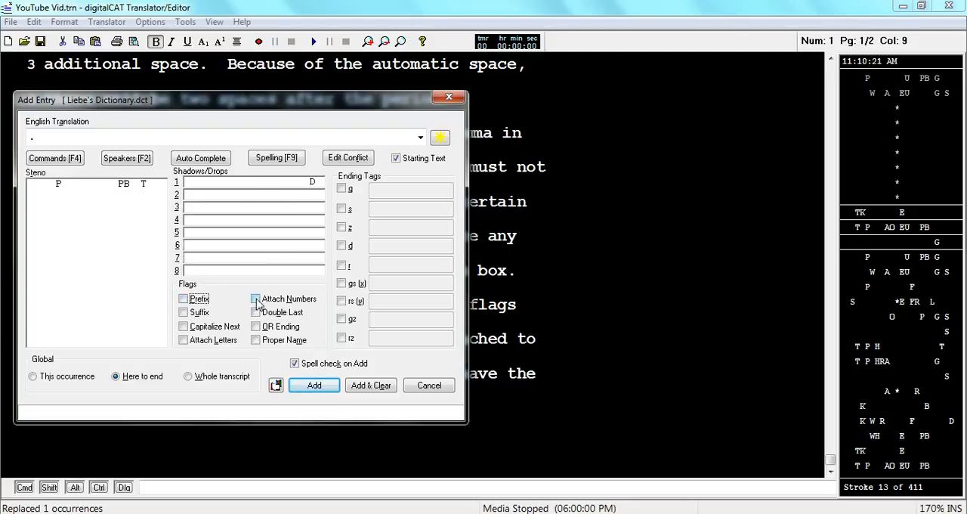
pyautogui.click(256, 299)
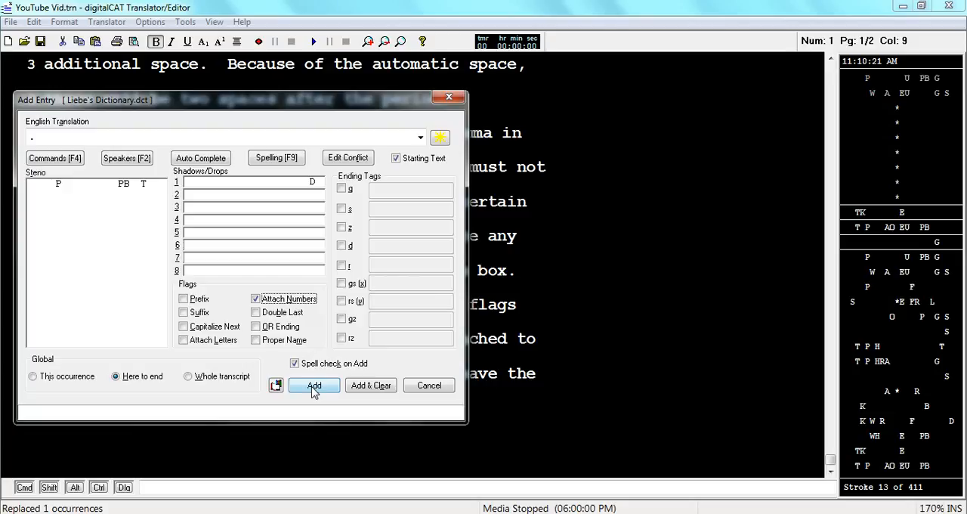
# Replace the English translation with "Mr.^" and enable the Prefix and Capitalize Next flags.
pyautogui.moveTo(50, 141); pyautogui.dragTo(25, 139)
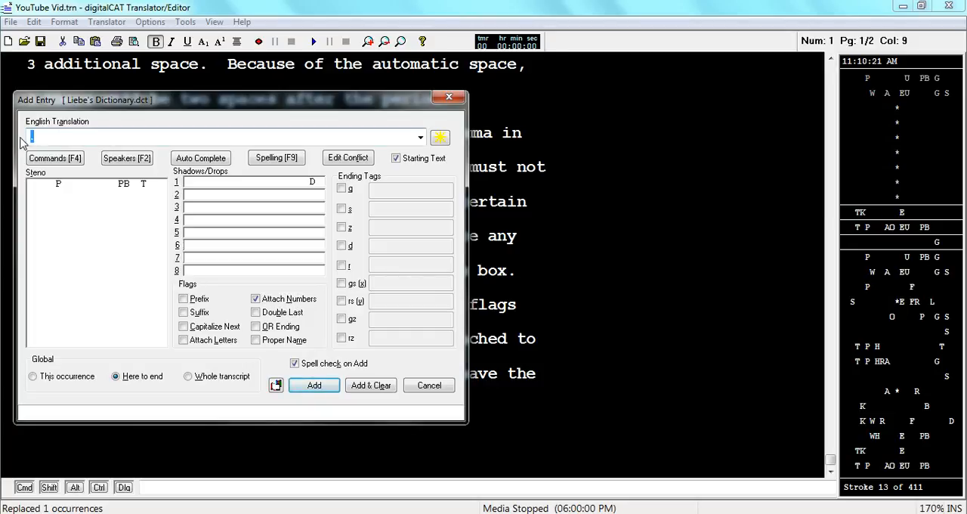
pyautogui.write('Mr.^')
pyautogui.click(184, 300)
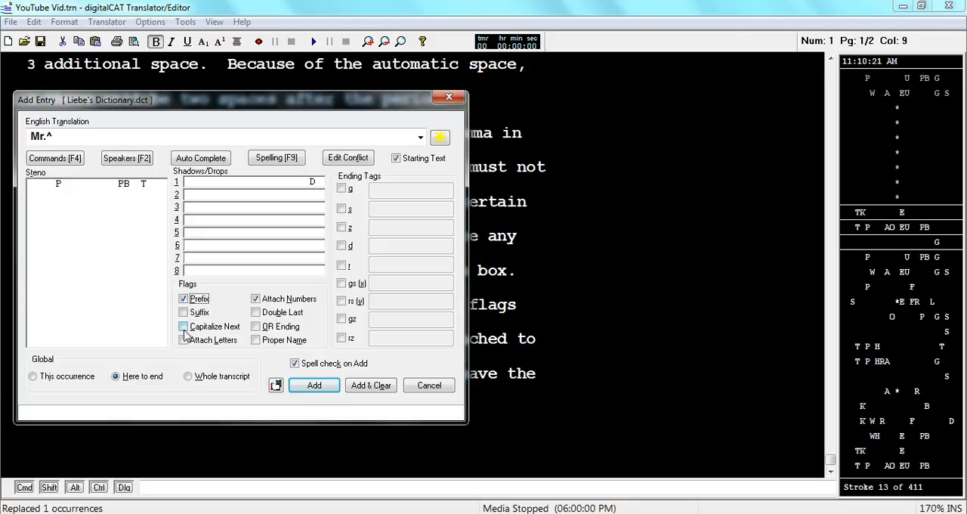
pyautogui.click(183, 327)
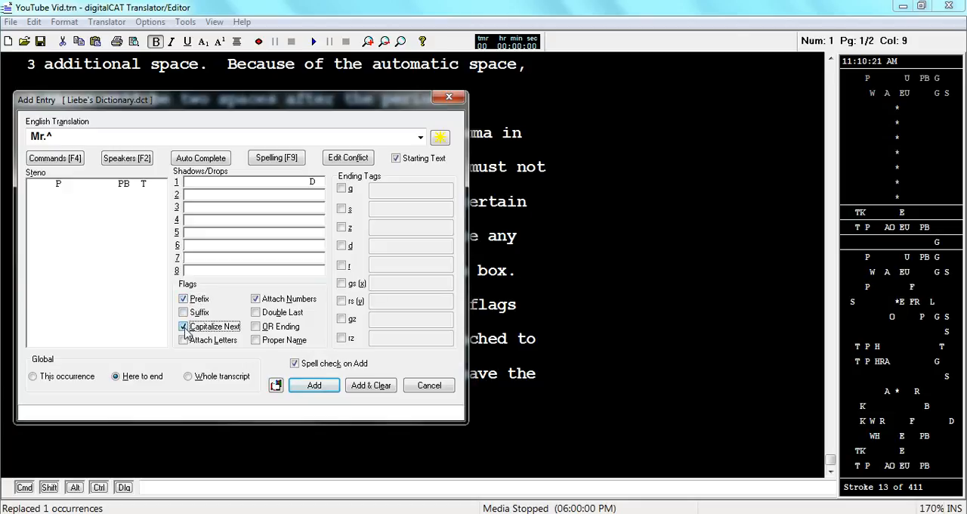